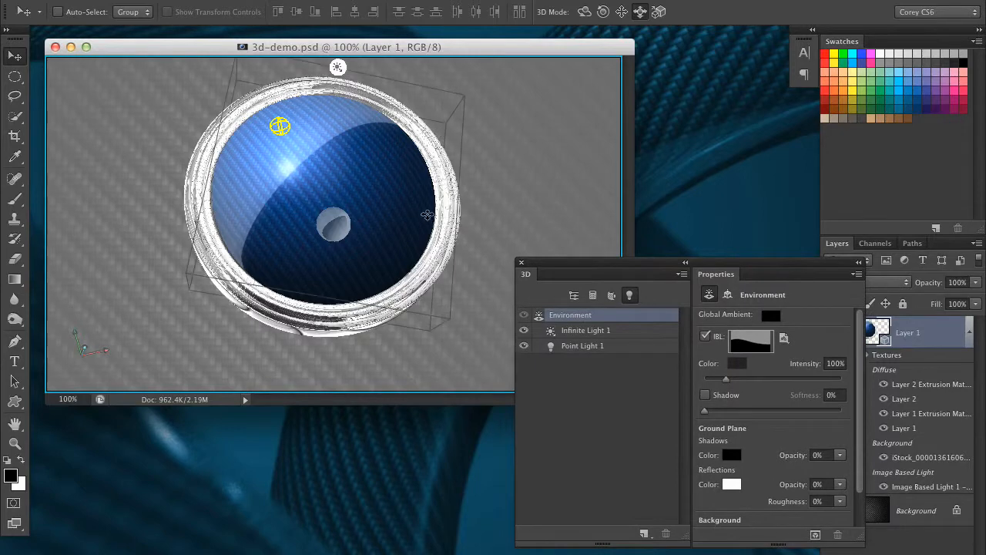
Step: Examine the settings of Infinite Light 1 and Point Light 1 in the 3D scene
drag(571, 268, 552, 259)
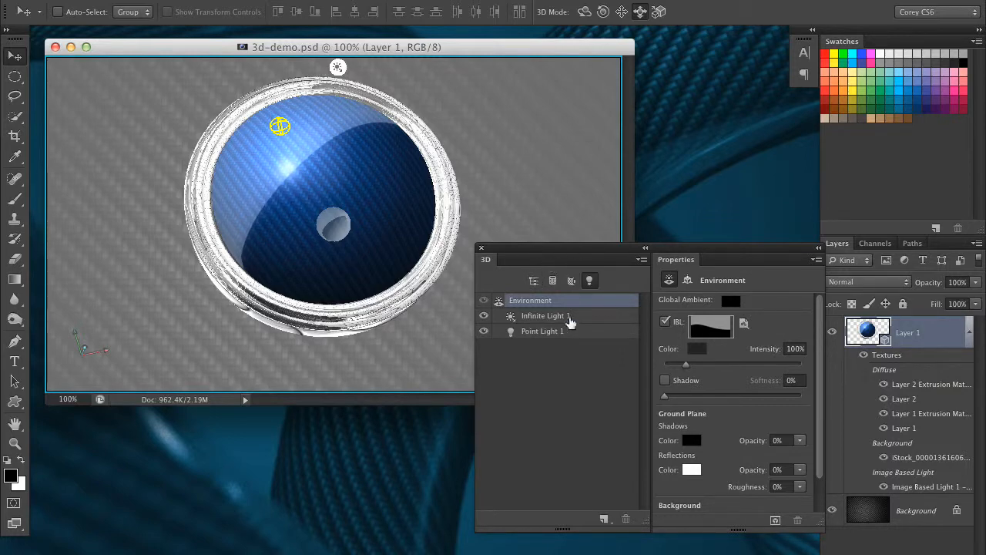
drag(583, 257, 553, 245)
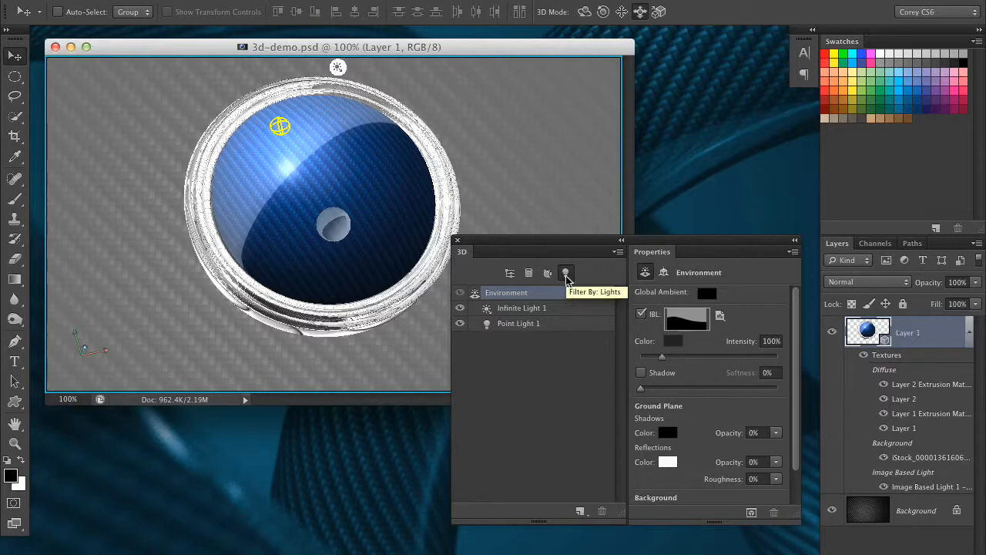
click(568, 311)
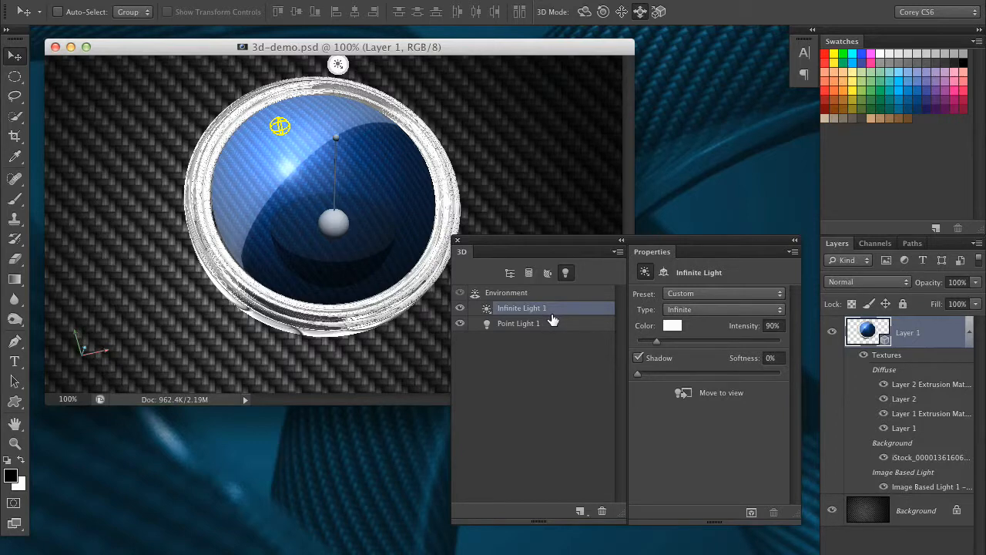
click(555, 328)
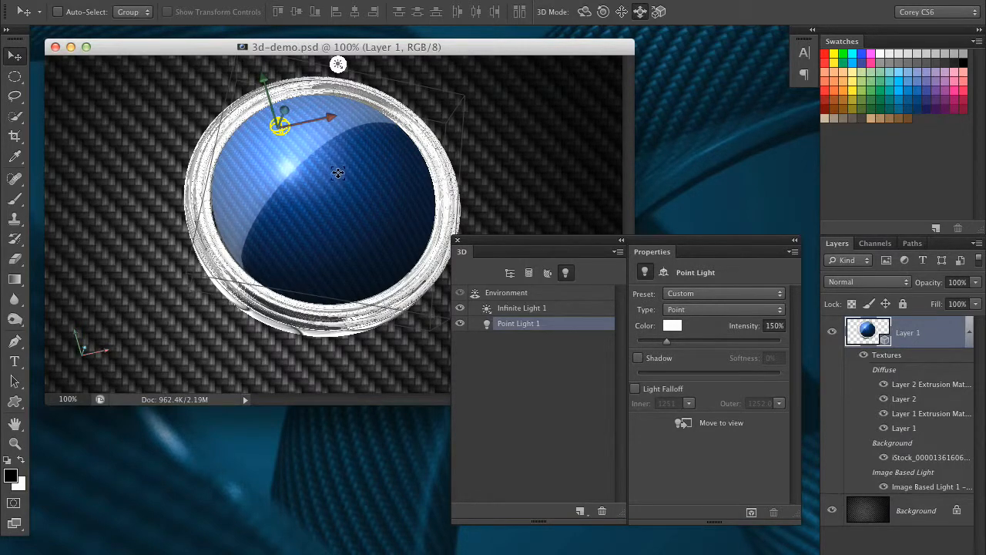
click(570, 309)
drag(638, 242, 661, 239)
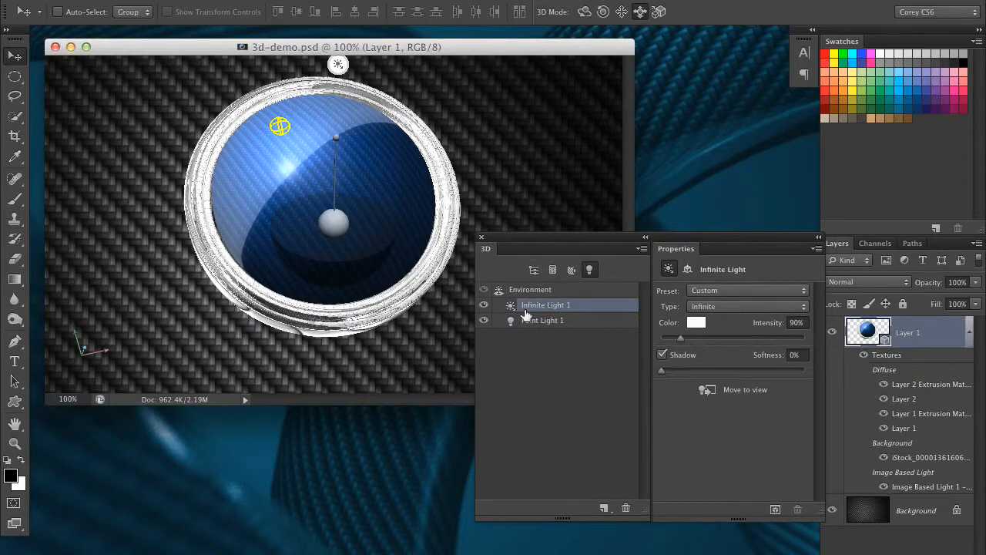
Step: Compare the sphere with Infinite Light 1 hidden and shown, and select Point Light 1 to inspect its highlight
click(484, 305)
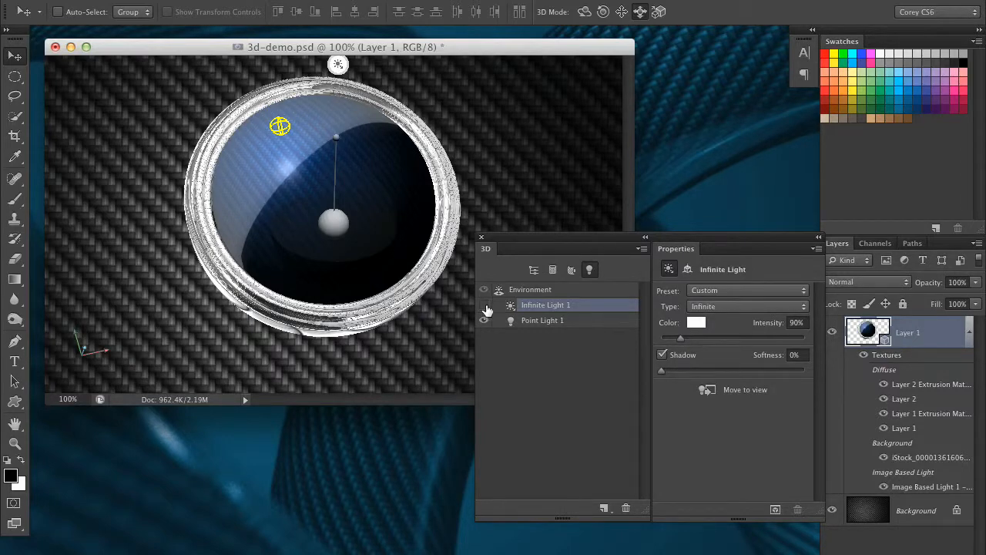
click(484, 306)
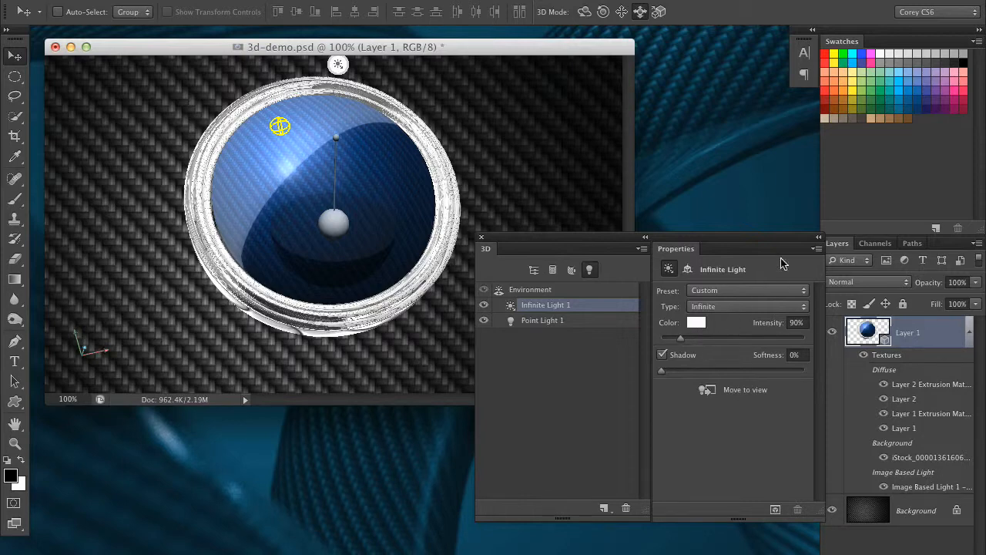
click(578, 326)
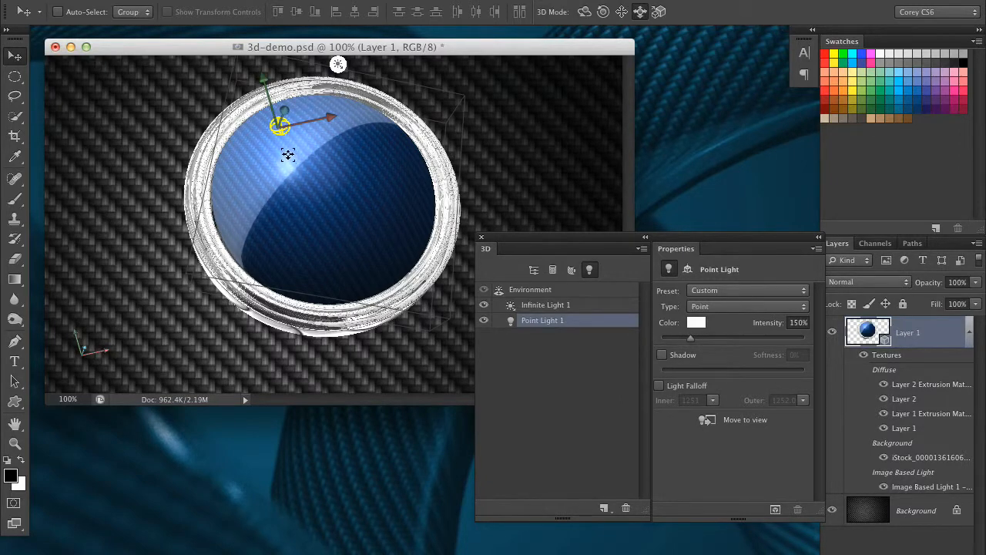
Step: Set the Layer 2 front inflation material's shine to 62% and its reflection to 50%
click(533, 270)
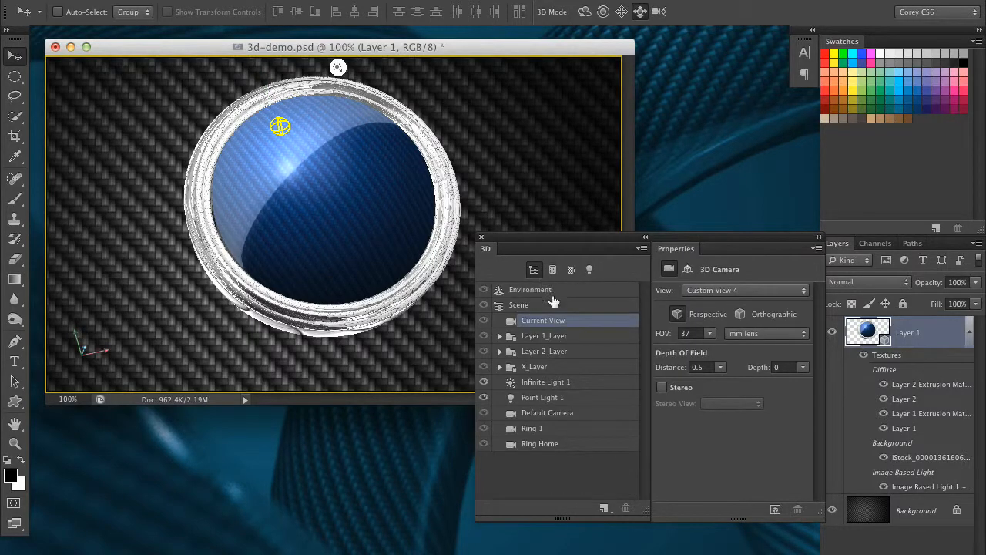
click(327, 195)
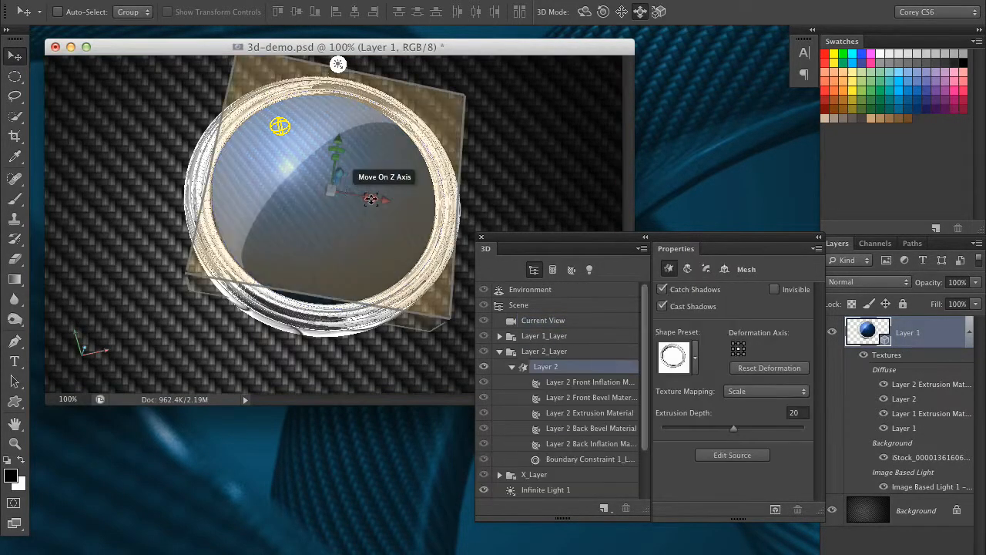
click(591, 383)
drag(667, 236, 631, 213)
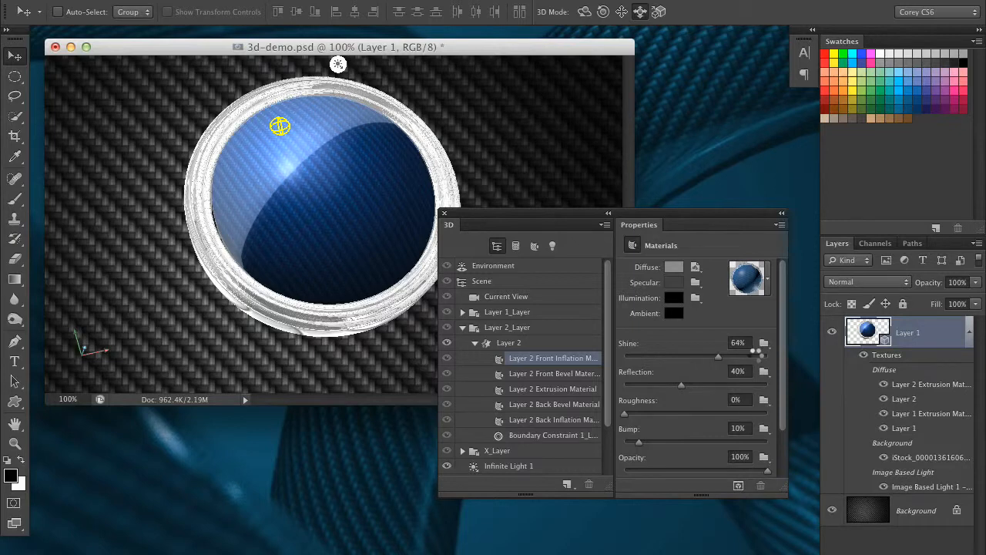
click(754, 356)
drag(753, 357, 736, 354)
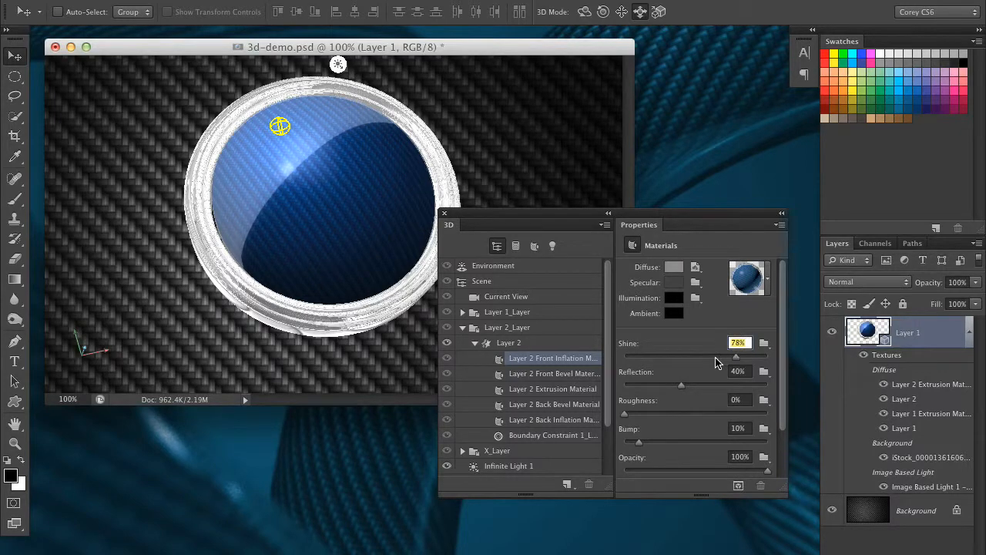
click(706, 358)
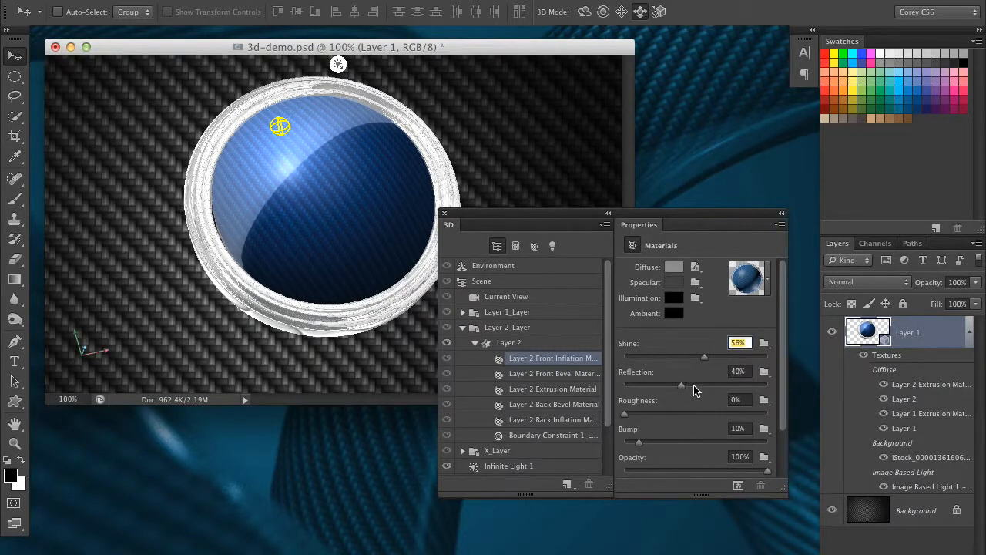
drag(693, 386, 696, 386)
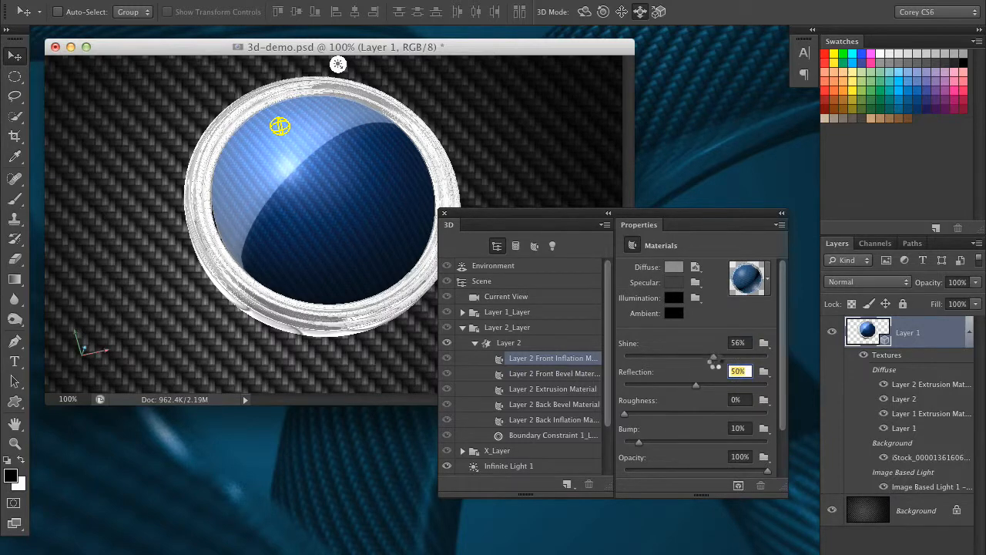
drag(704, 357, 713, 359)
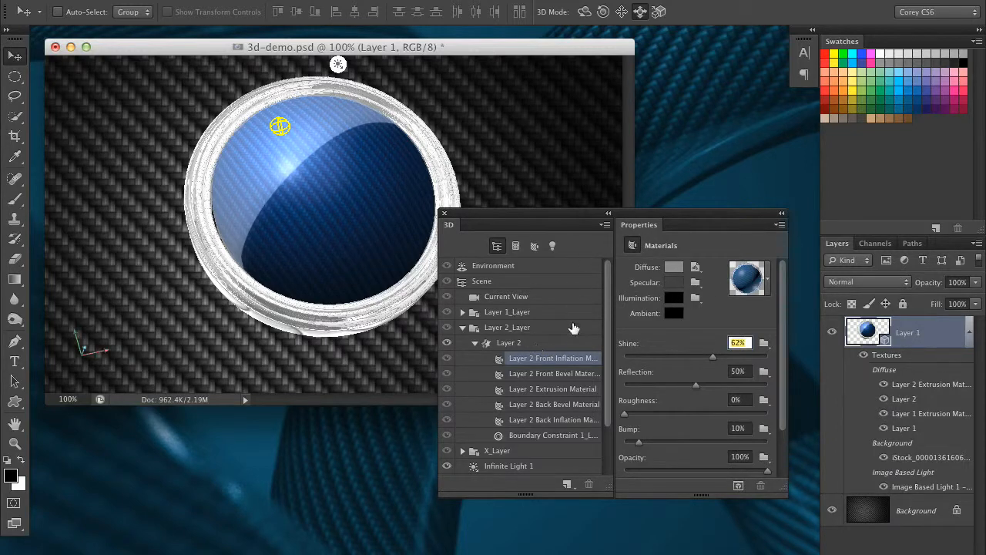
Step: Examine the Layer 2 mesh and compare the settings of its front inflation, front bevel and extrusion materials
click(537, 344)
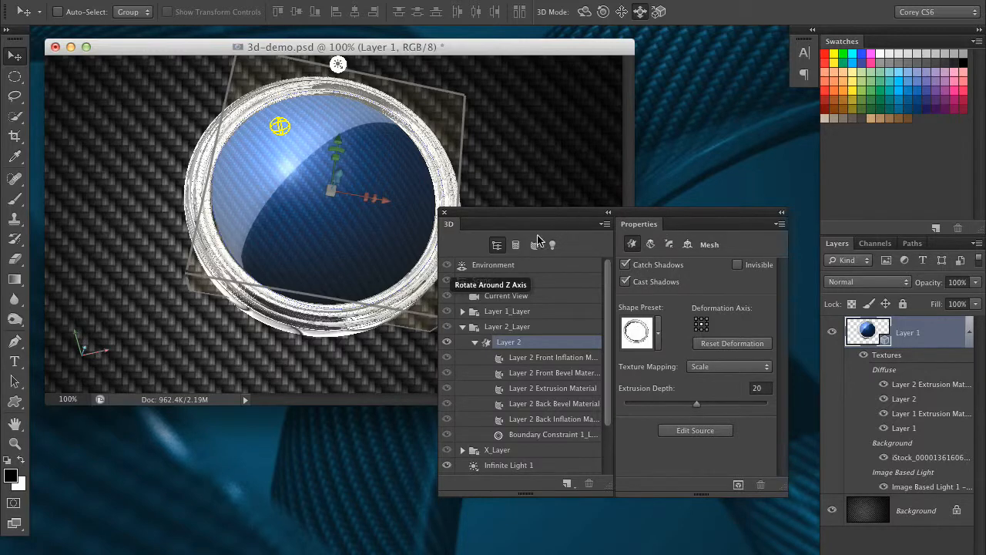
click(551, 358)
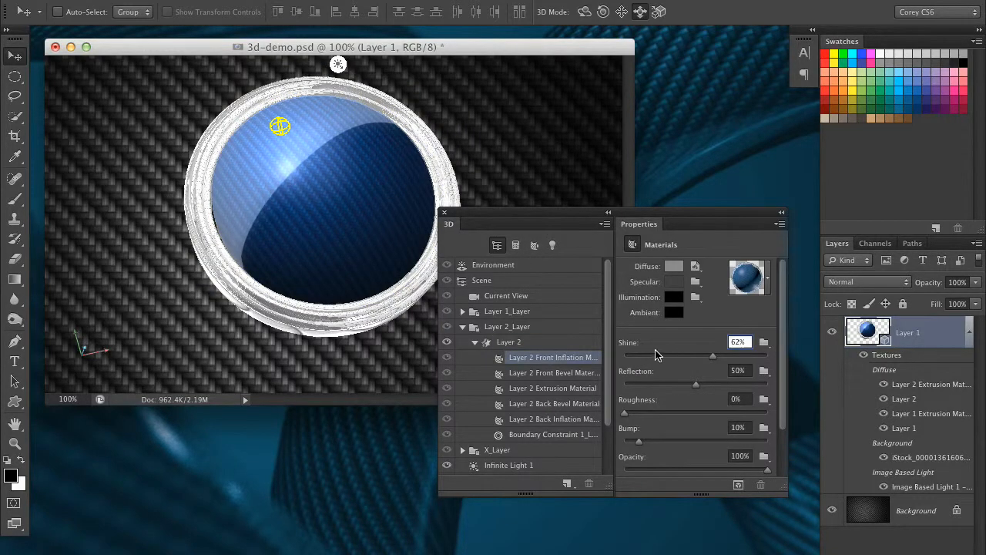
click(578, 375)
click(576, 360)
click(577, 387)
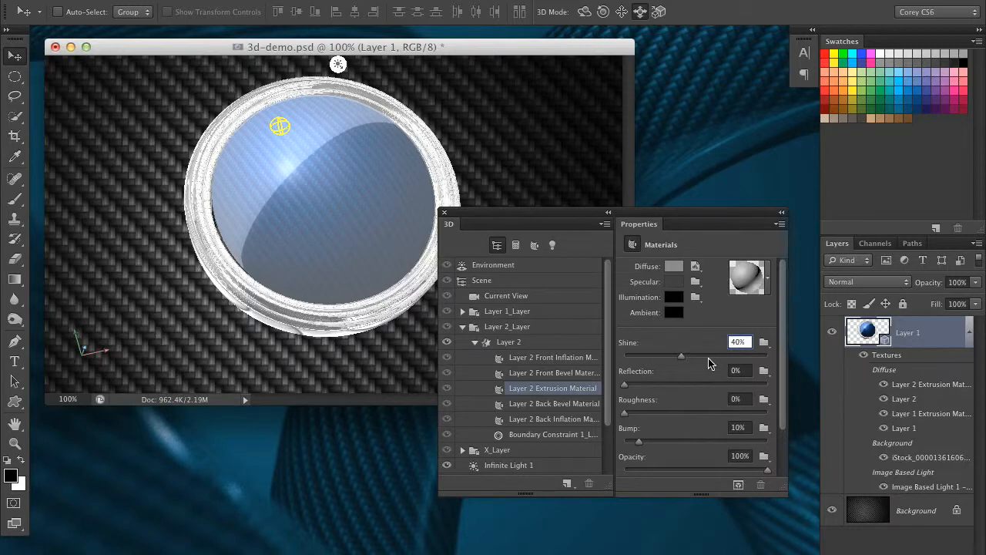
Step: Try a light gray specular color on the Layer 2 front inflation material, and undo it along with the last shine change
click(574, 358)
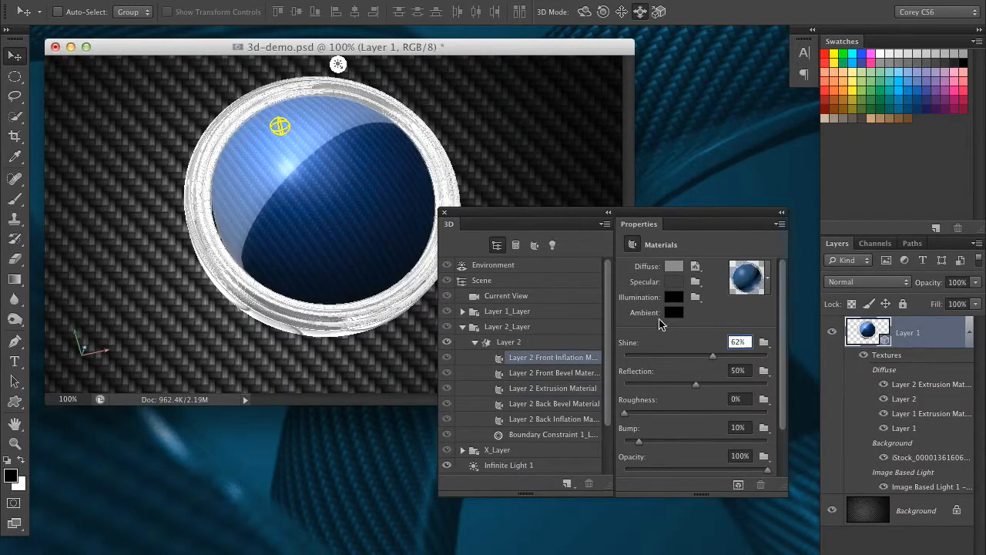
click(673, 282)
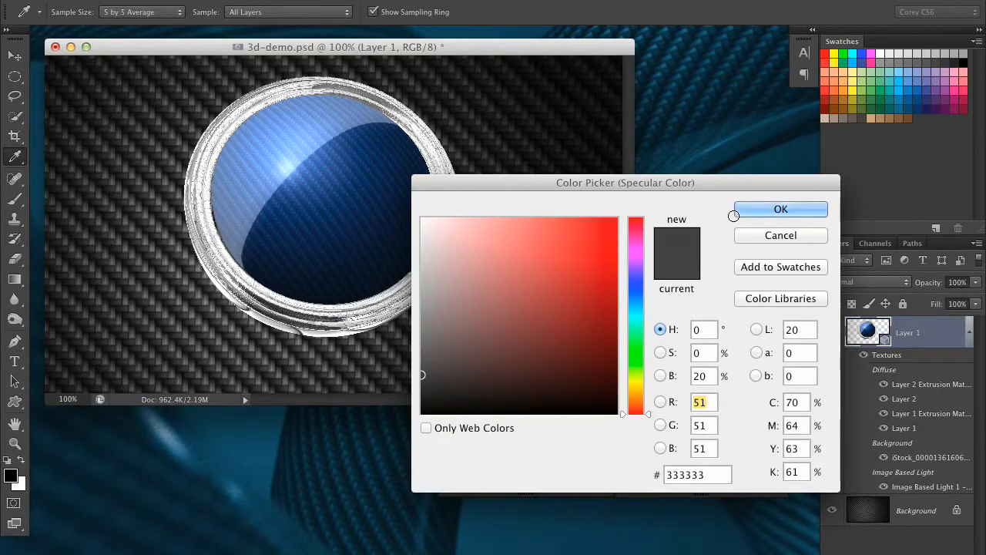
click(745, 210)
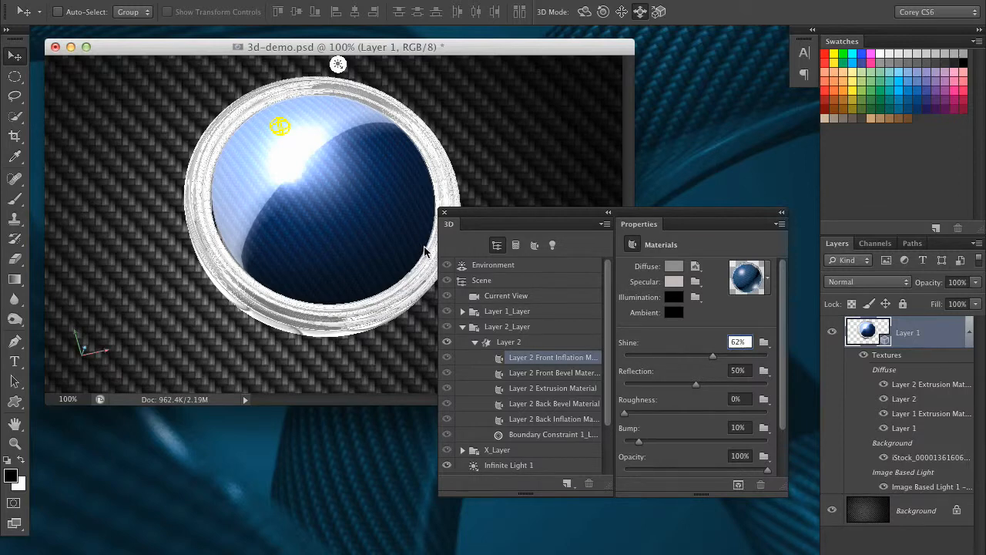
key(super+z)
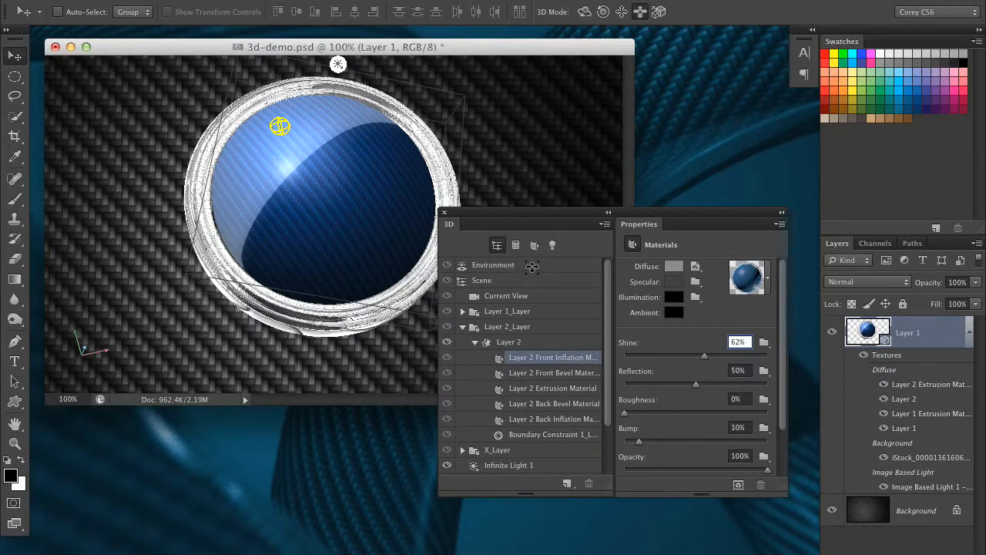
key(super+z)
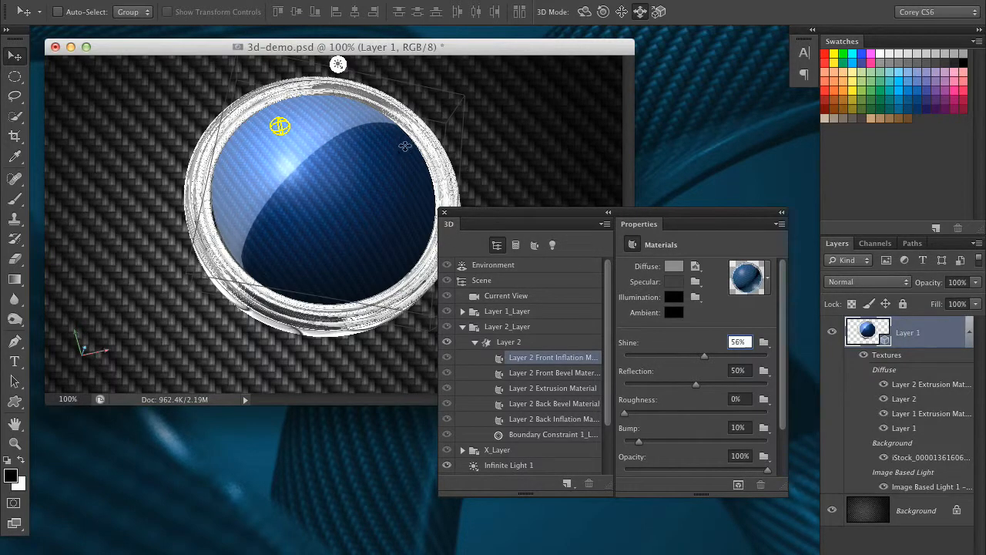
Step: Open the Environment's image-based light texture, examine its gray and black shapes, and close the texture document
click(543, 269)
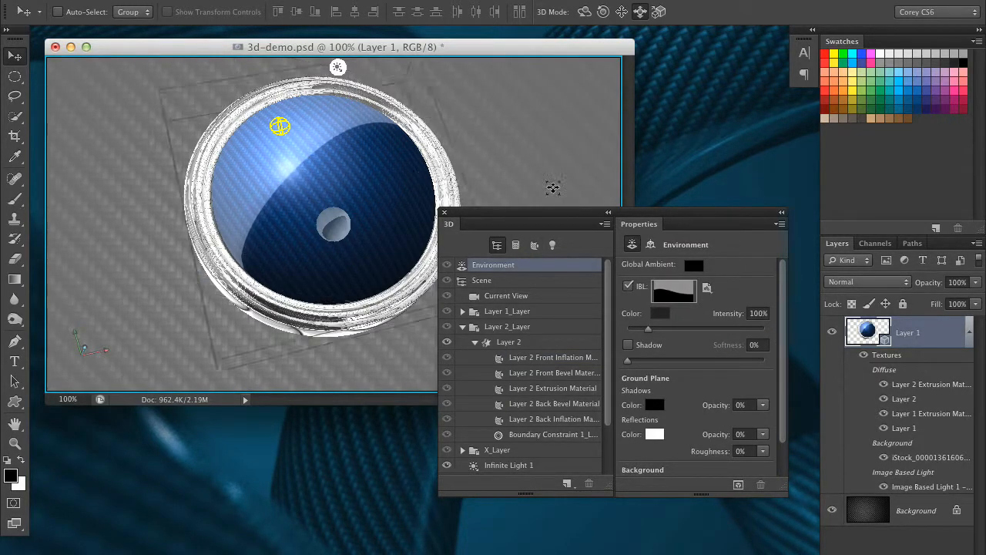
drag(653, 223, 681, 220)
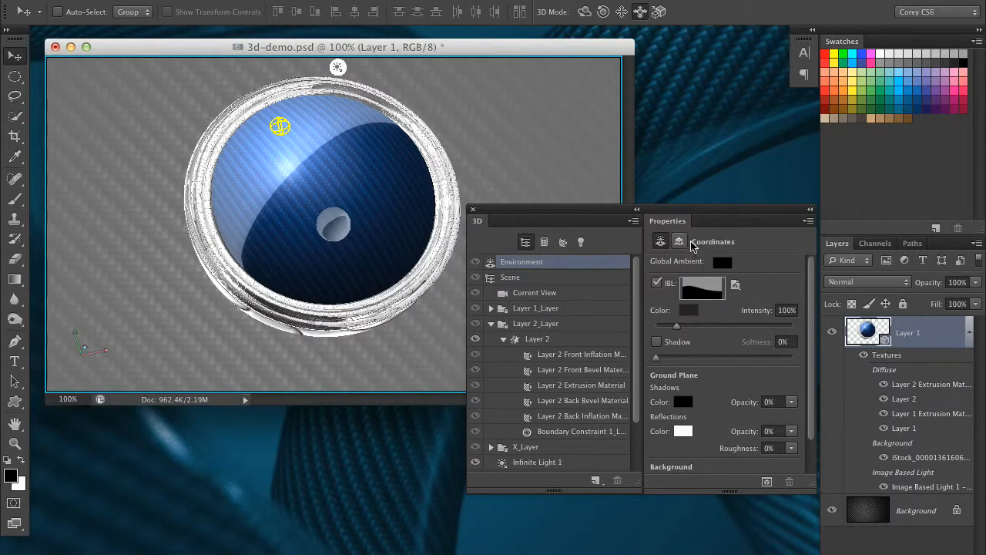
drag(689, 213, 644, 219)
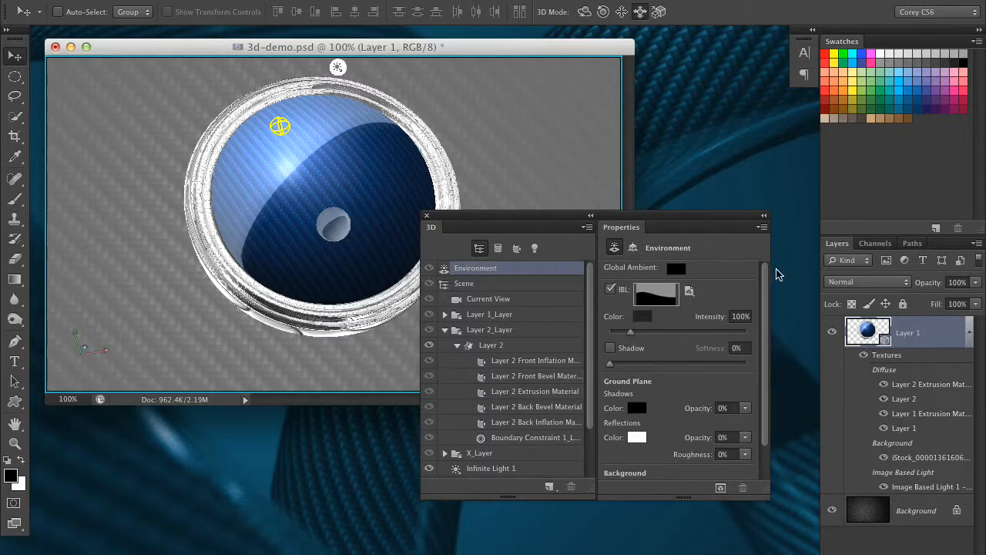
drag(631, 217, 641, 220)
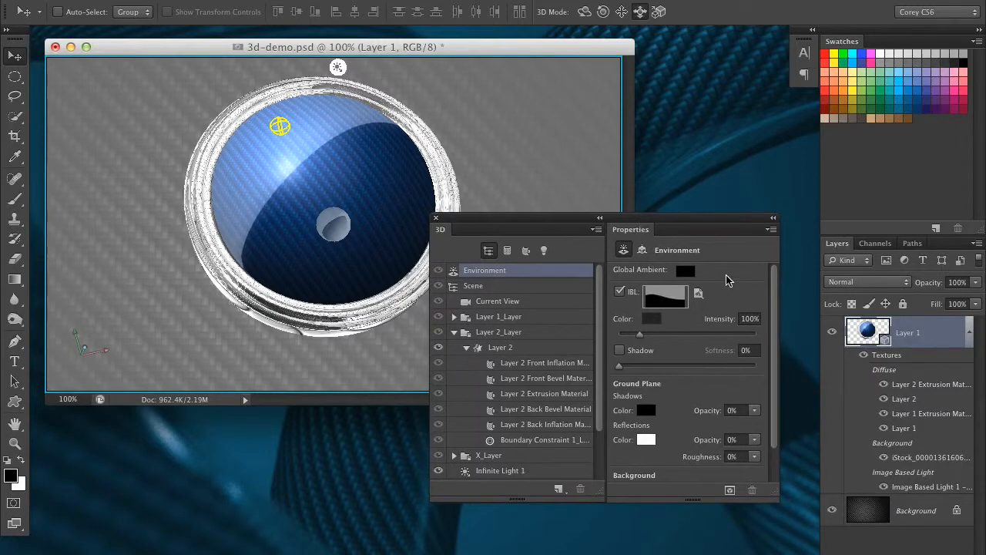
click(697, 294)
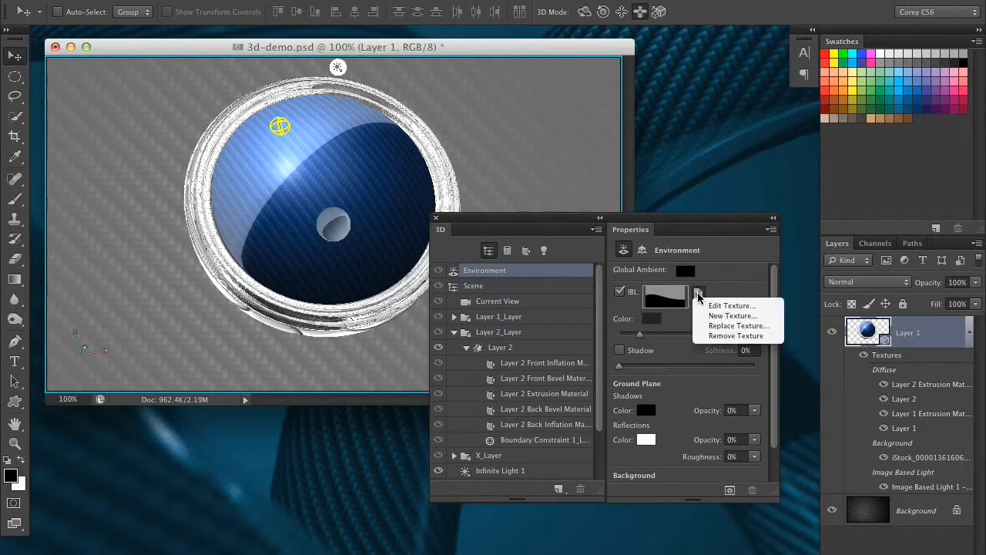
click(741, 310)
drag(590, 218, 663, 545)
drag(579, 46, 612, 72)
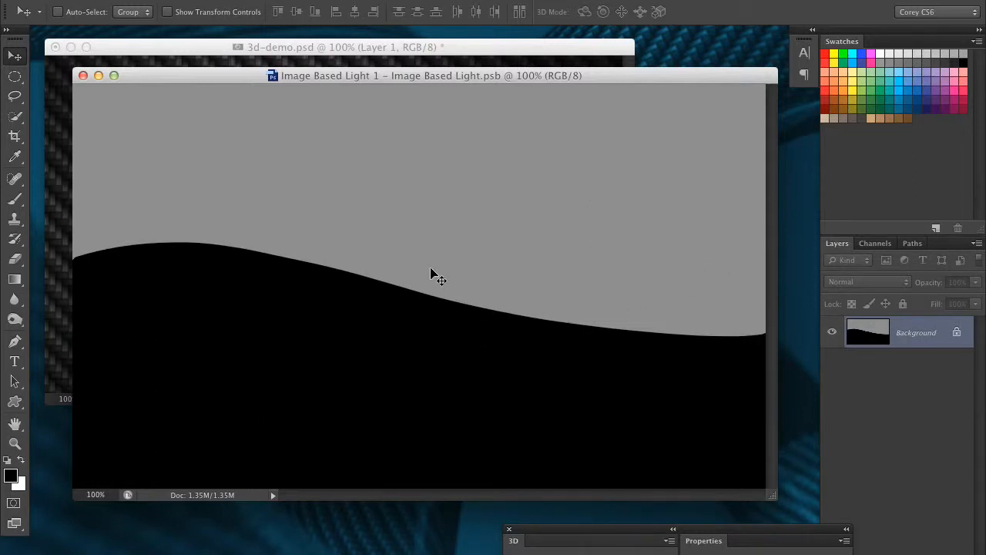
key(super+w)
drag(640, 529, 621, 185)
drag(535, 185, 566, 194)
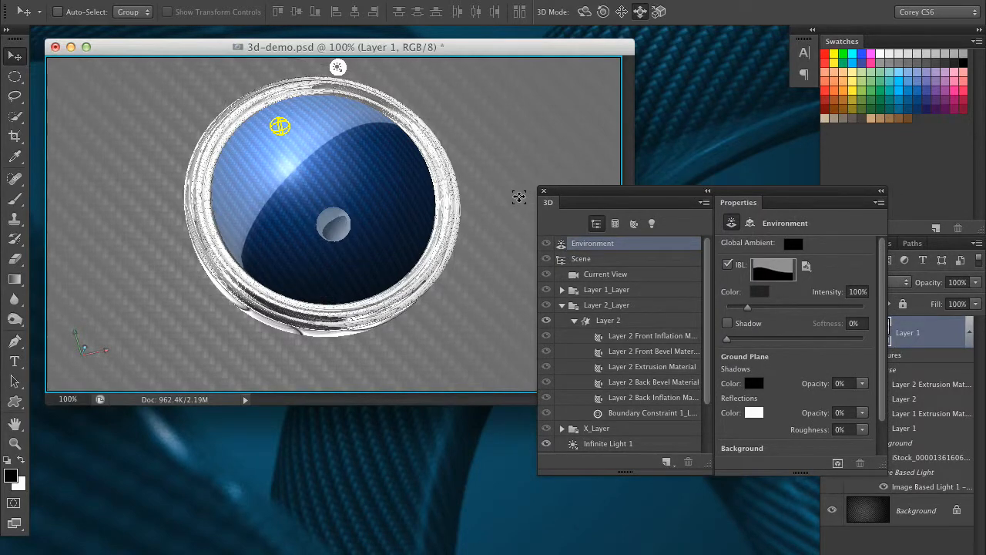
Step: Rotate the environment's image-based light so the edge of the reflection runs steeply down through the middle of the sphere
click(585, 12)
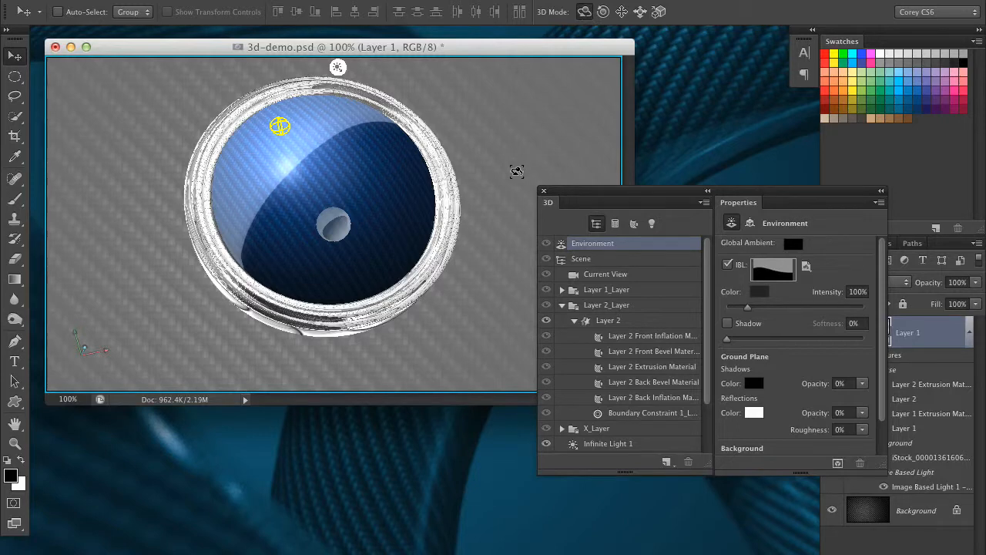
drag(508, 180, 455, 261)
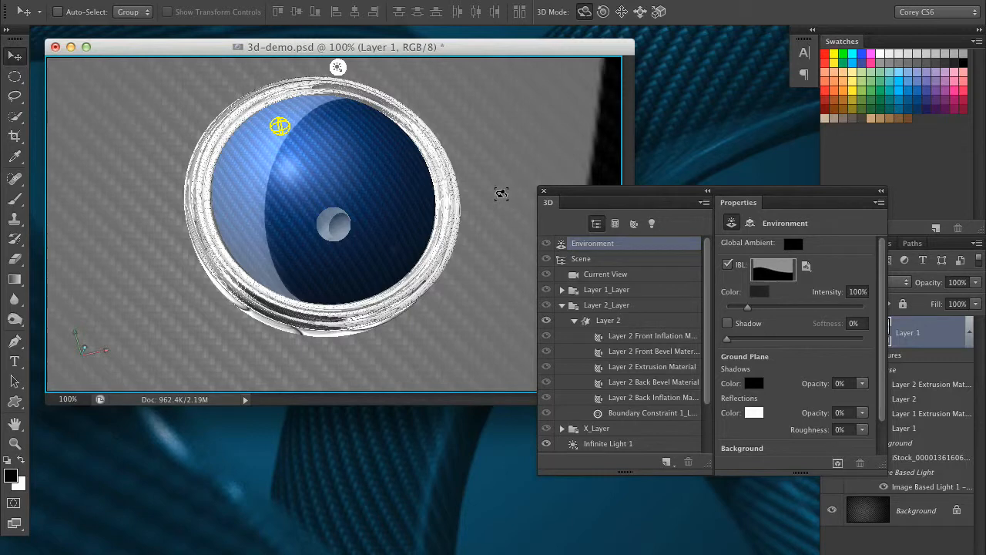
drag(465, 198, 520, 205)
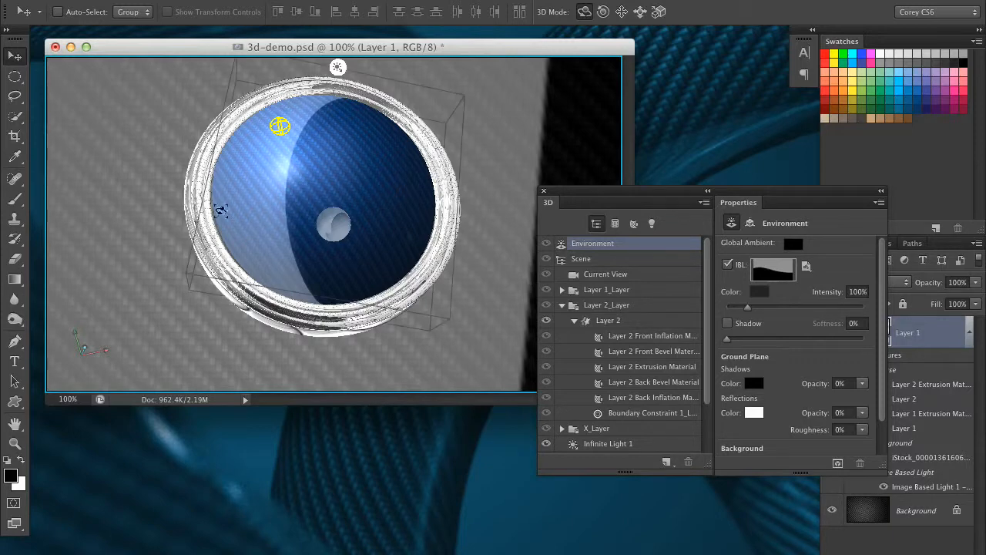
Step: Edit the image-based light texture by adding a wide black-to-transparent gradient starting near its left edge, and save and close it
click(806, 266)
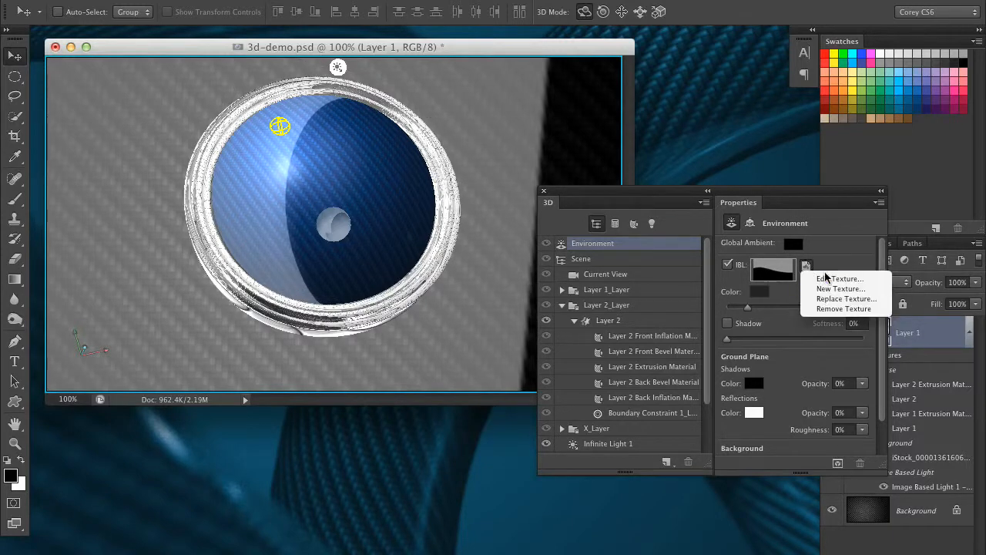
click(818, 277)
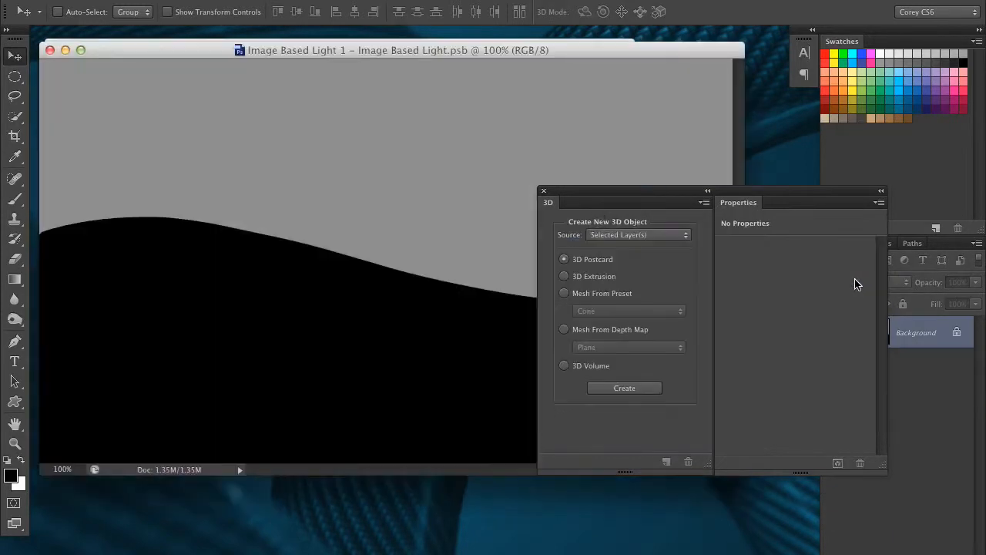
click(14, 279)
drag(77, 212, 688, 195)
key(super+w)
key(Escape)
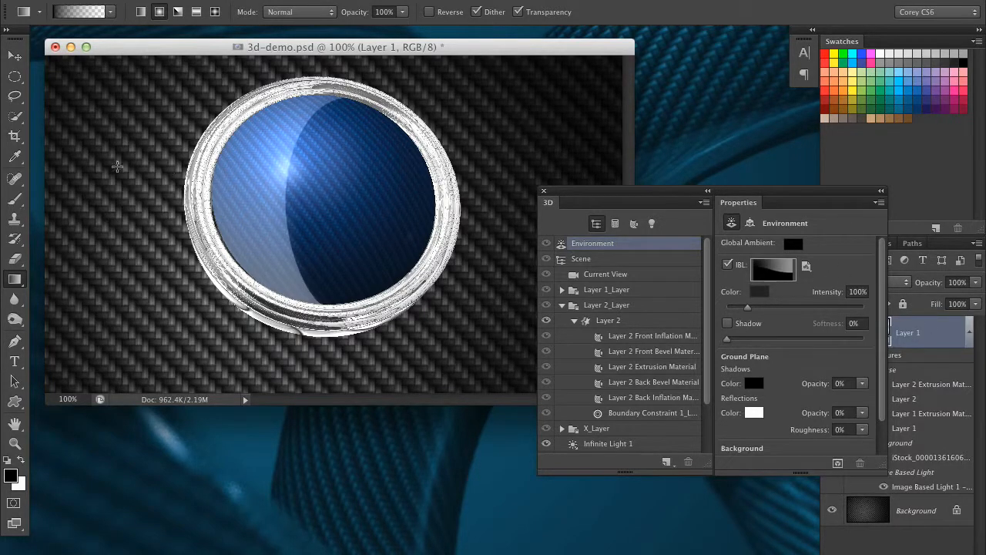
Step: Rotate the modified environment light to shift the reflection's edge toward the left side of the sphere
click(12, 58)
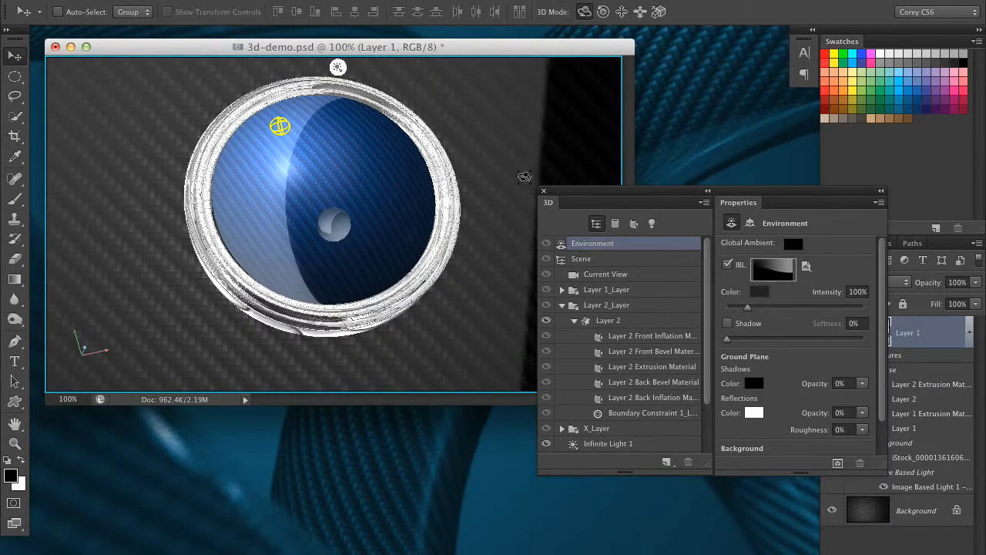
mouse_move(515, 181)
mouse_down()
mouse_move(475, 198)
mouse_move(484, 114)
mouse_move(473, 98)
mouse_move(385, 64)
mouse_move(330, 73)
mouse_move(240, 108)
mouse_move(189, 155)
mouse_move(319, 85)
mouse_move(464, 54)
mouse_move(520, 72)
mouse_move(525, 118)
mouse_move(521, 59)
mouse_up()
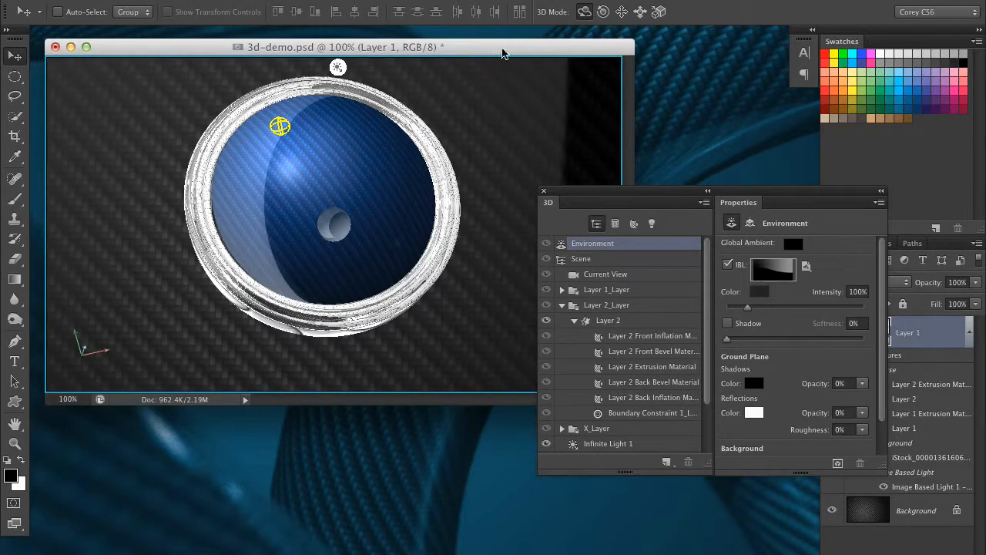